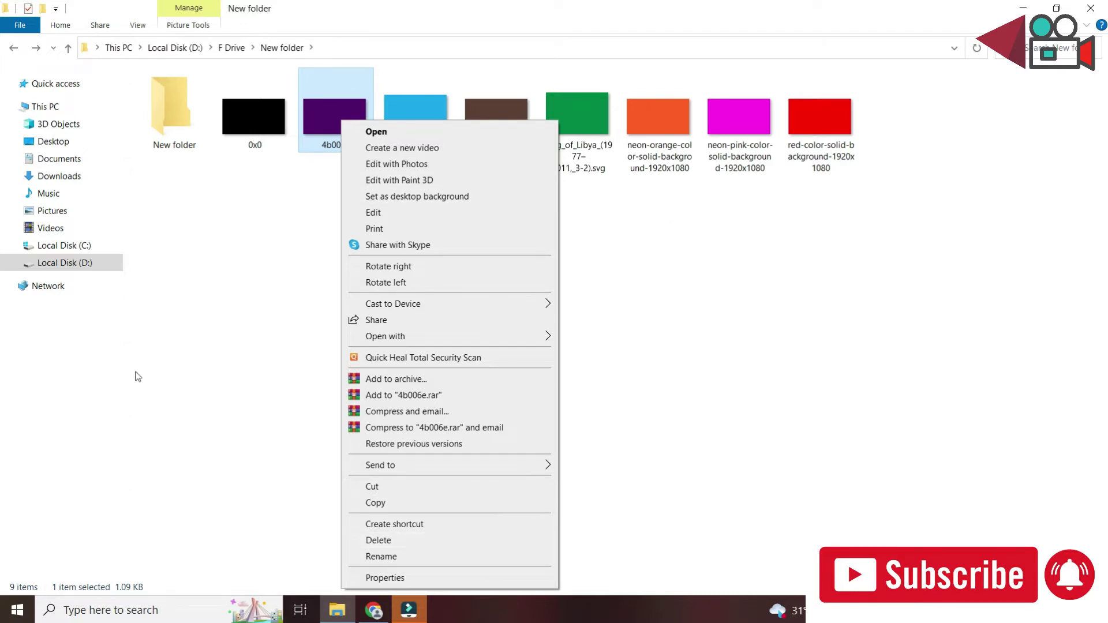
Step: Dismiss the file's shortcut menu and move the selection to the 0x0 image
key("Escape")
key("Left")
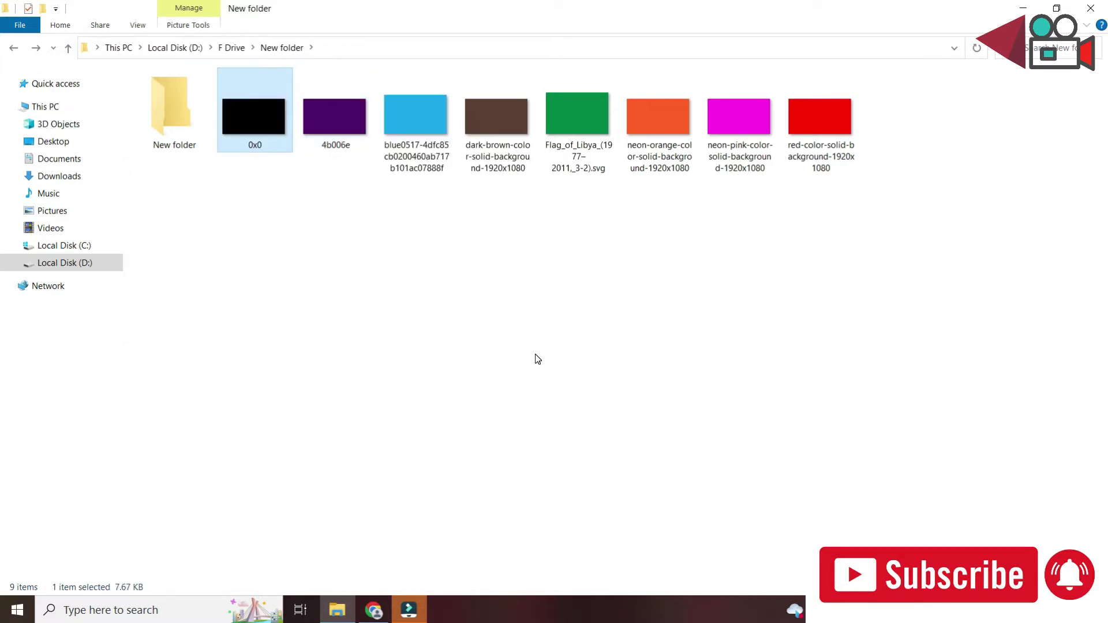
Step: Copy only the 0x0 image, paste it into the inner New folder, and return to the parent
key("ctrl+a")
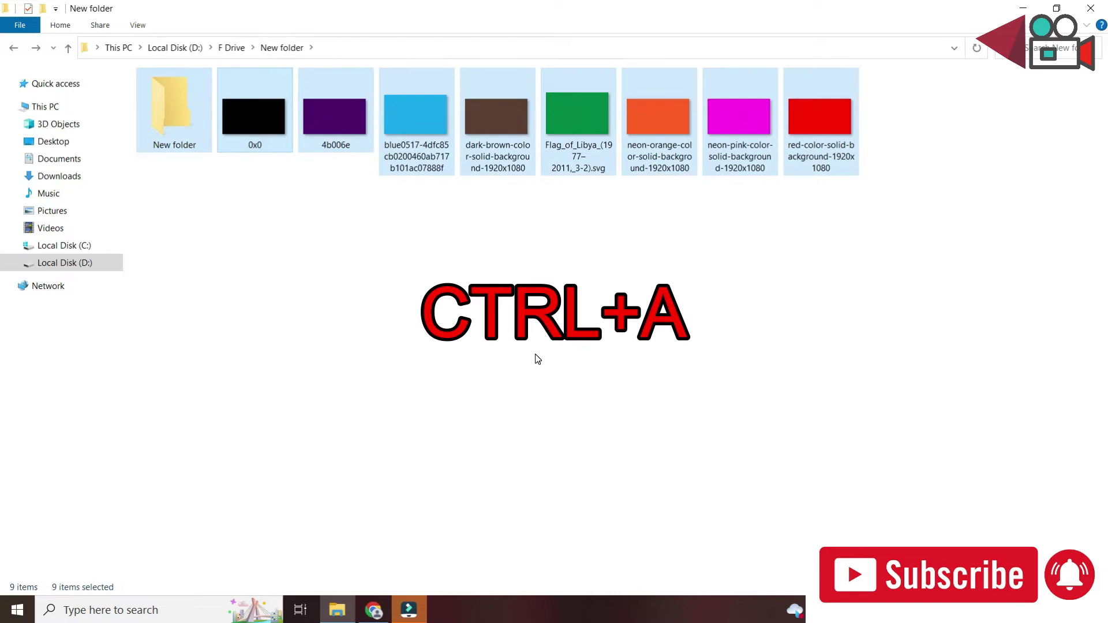
left_click(537, 359)
left_click(257, 115)
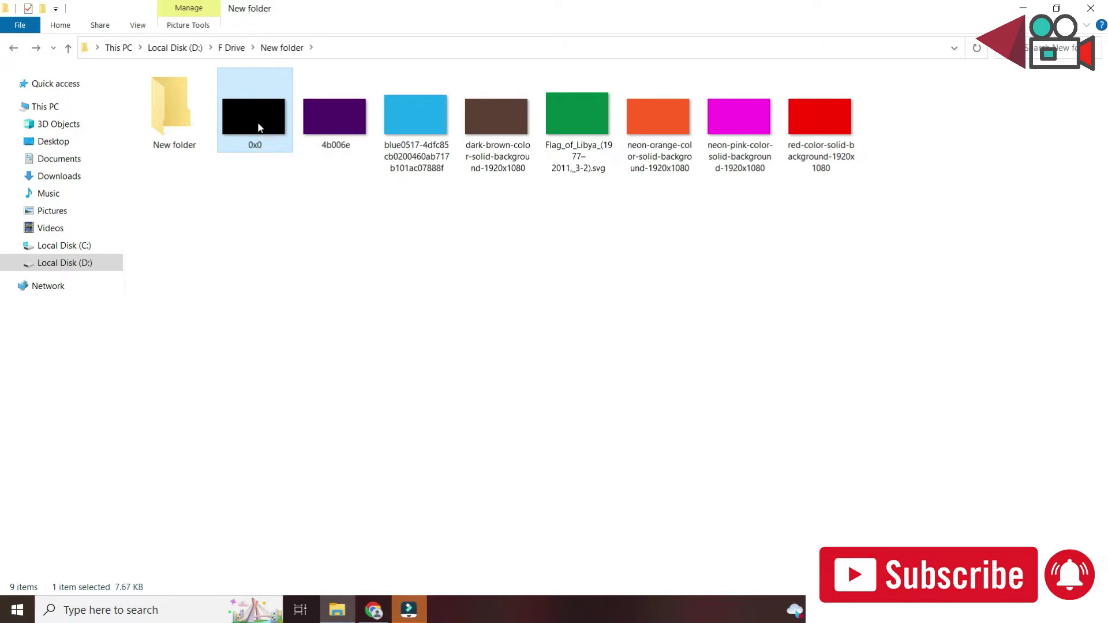
key("ctrl+c")
key("Left")
key("Return")
key("ctrl+v")
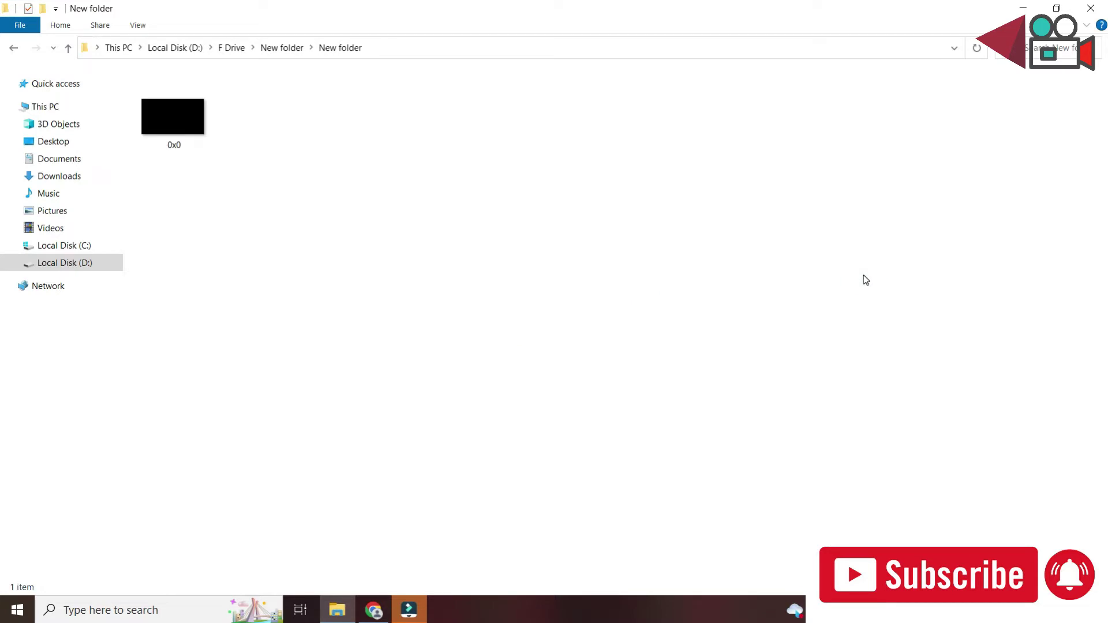
key("BackSpace")
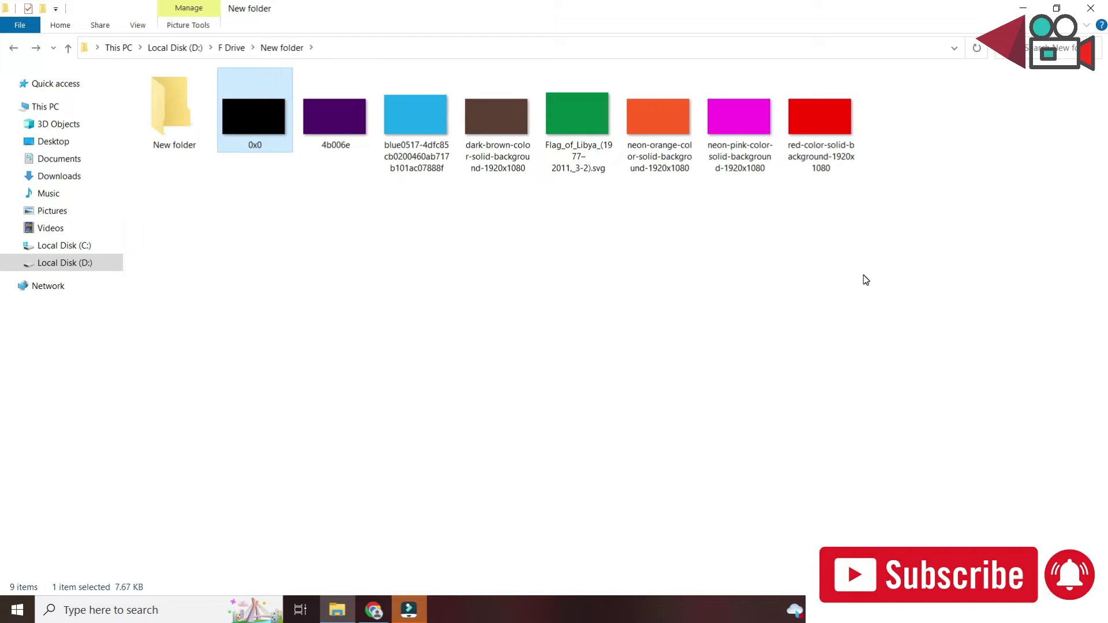
Step: Cut the 0x0 image and paste it into the inner New folder
key("ctrl+x")
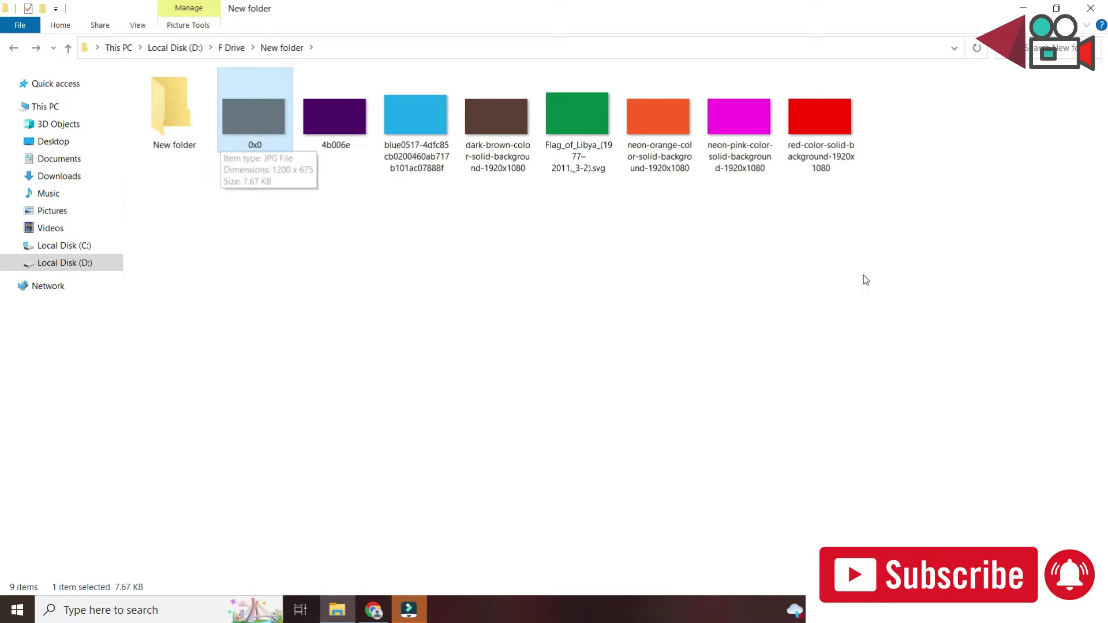
key("Left")
key("Return")
key("ctrl+v")
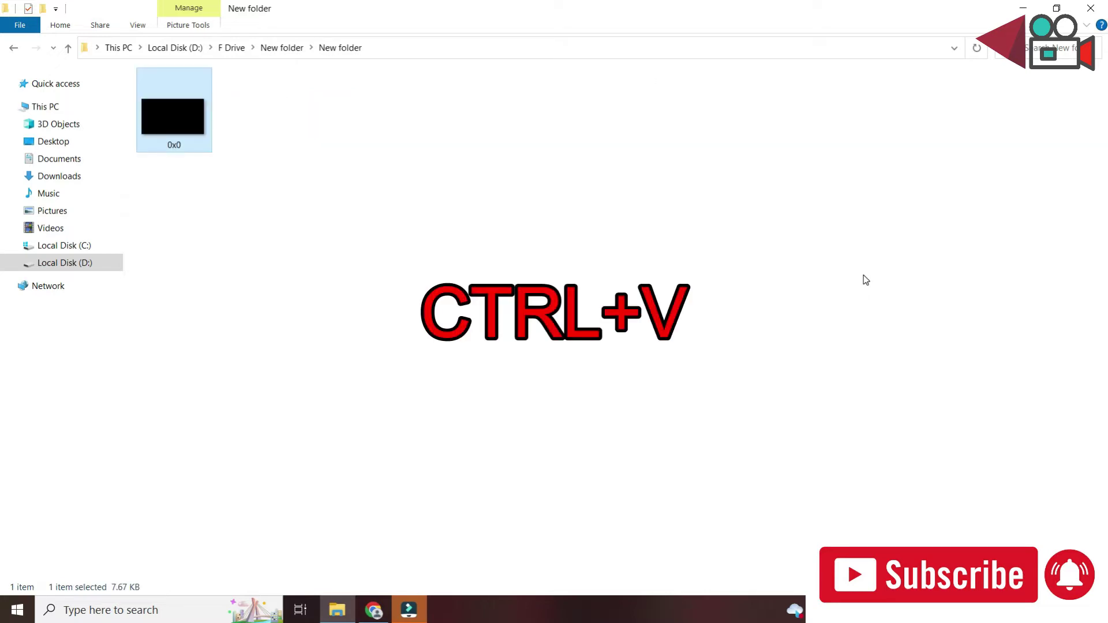
key("BackSpace")
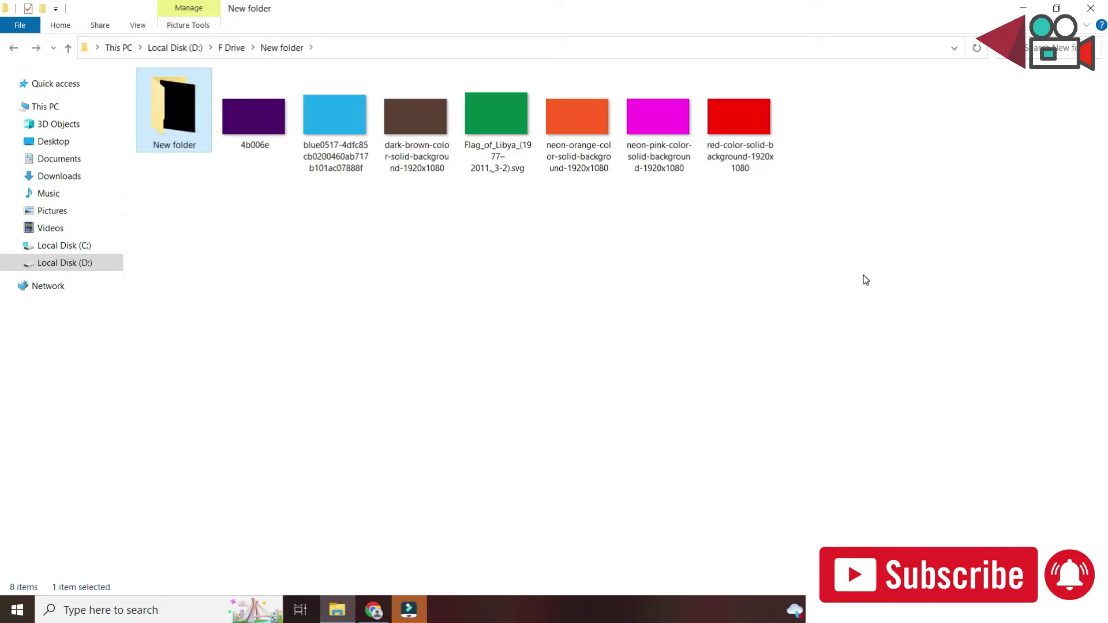
Step: Check the inner folder, undo the move with Ctrl+Z, redo it with Ctrl+Y, and reconfirm
key("Return")
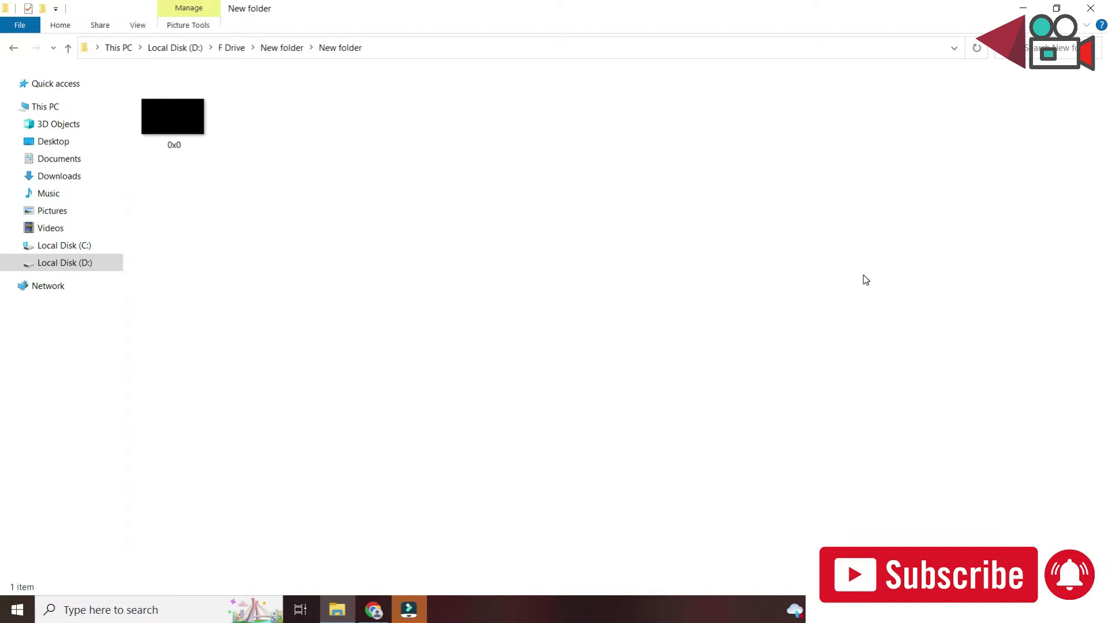
key("BackSpace")
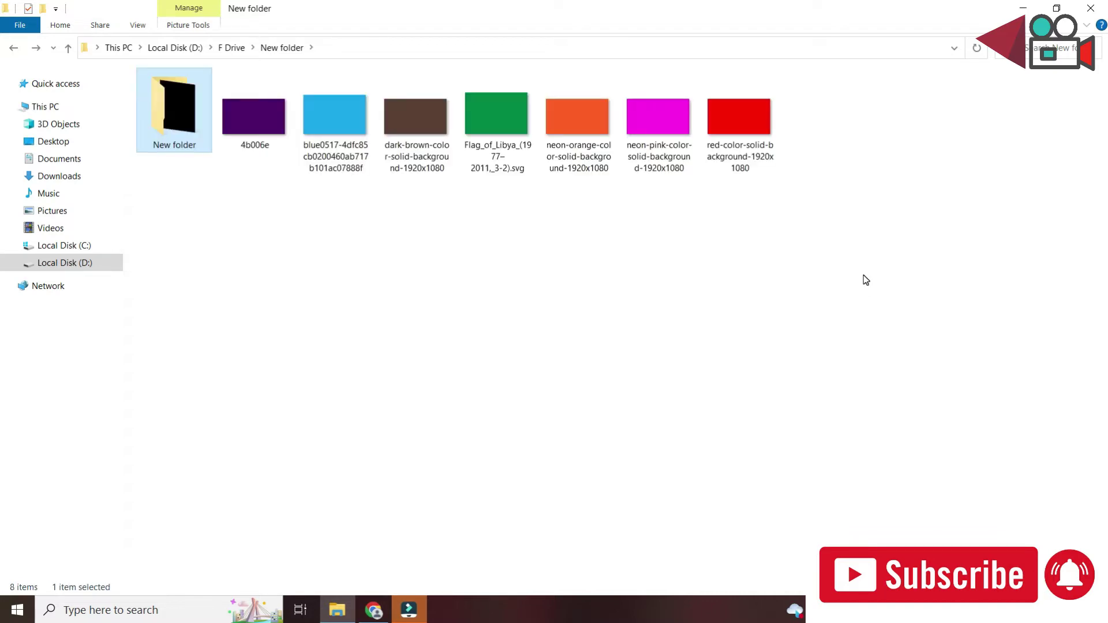
key("ctrl+z")
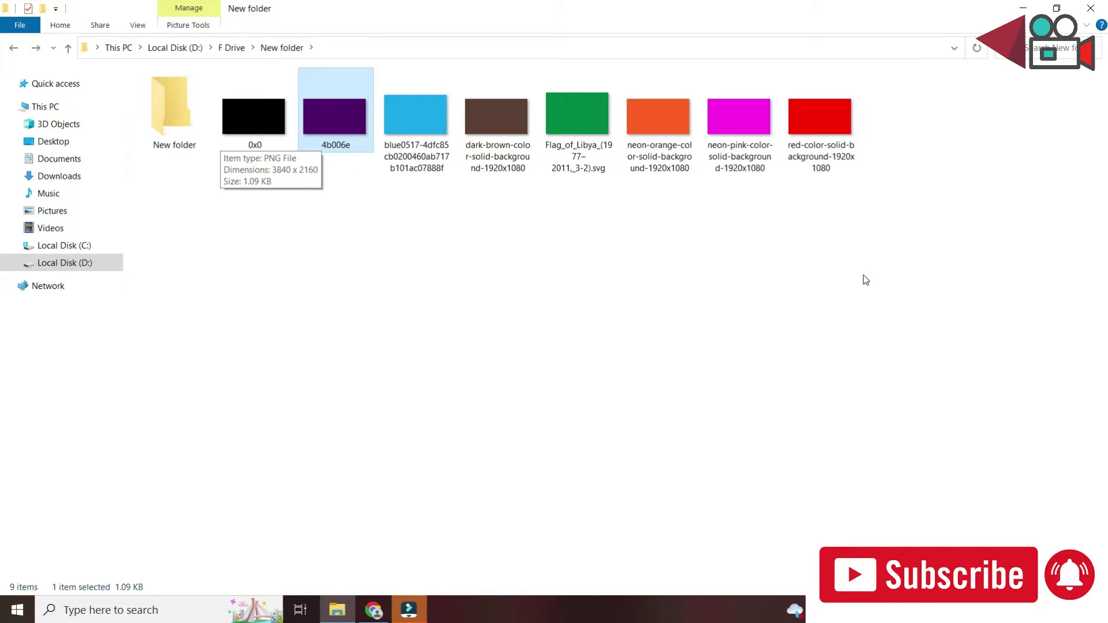
key("ctrl+y")
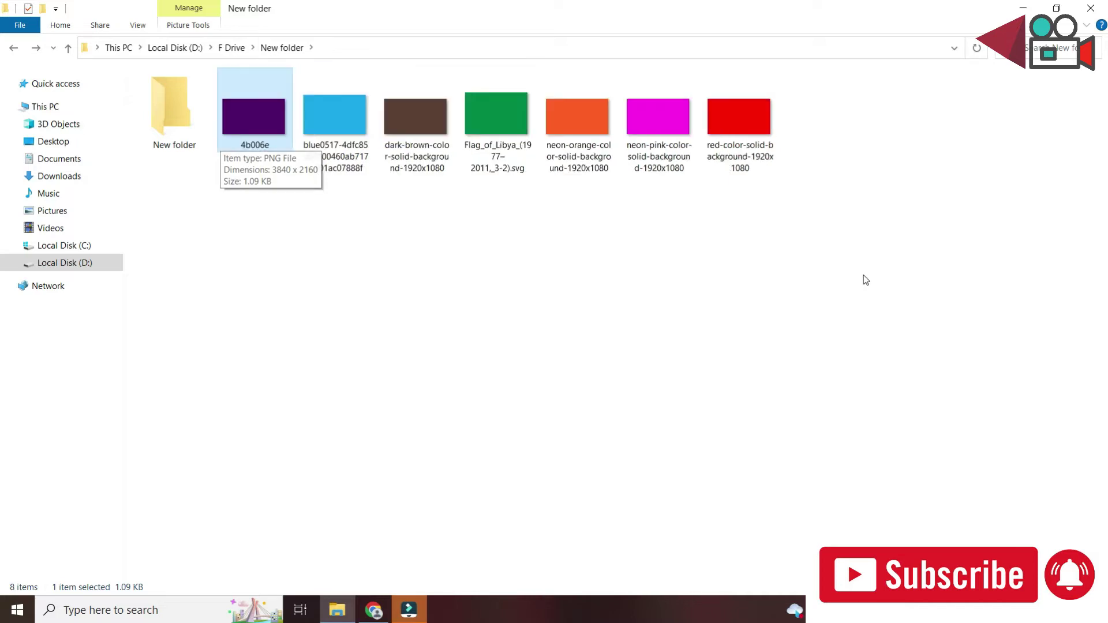
key("Left")
key("Return")
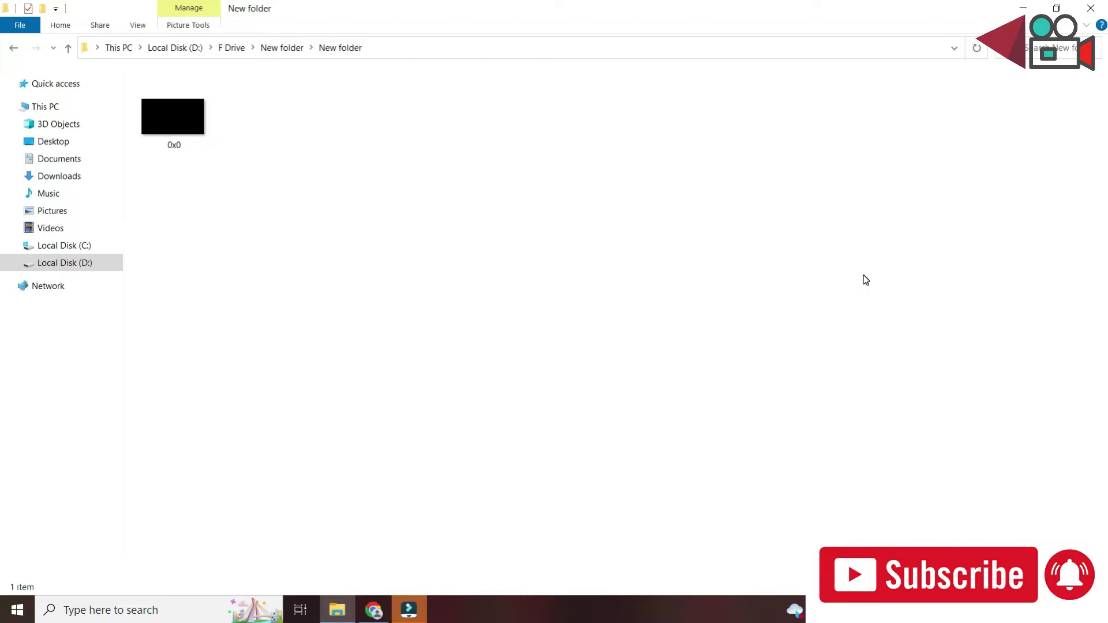
Step: Return to the parent folder, expand Local Disk (D:) to the child New folder, and open a second window
key("alt+Left")
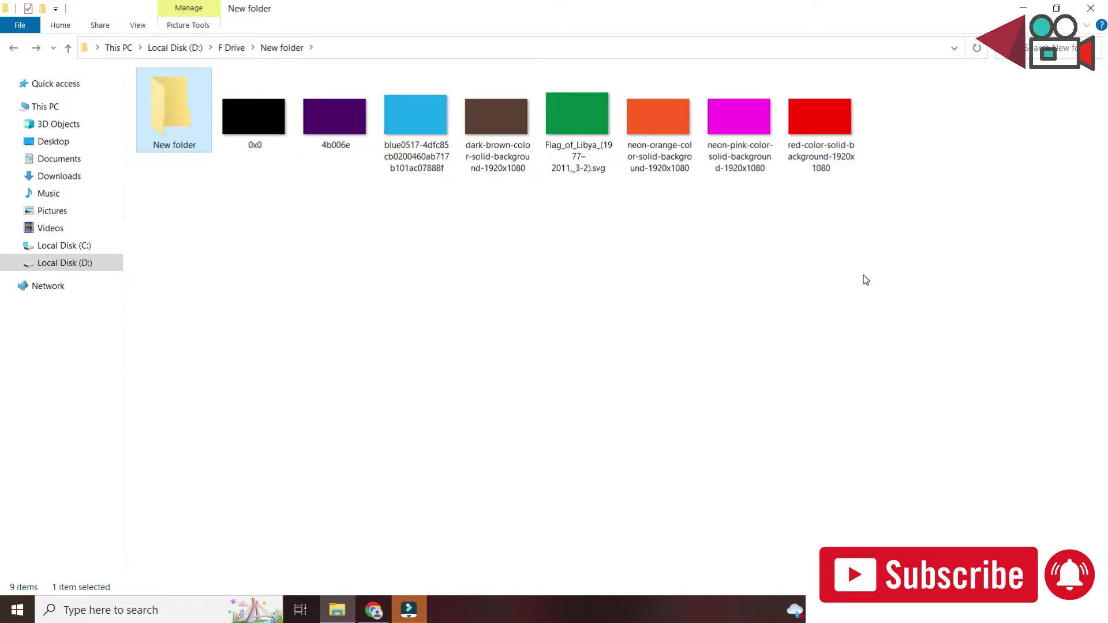
left_click(927, 485)
left_click(13, 263)
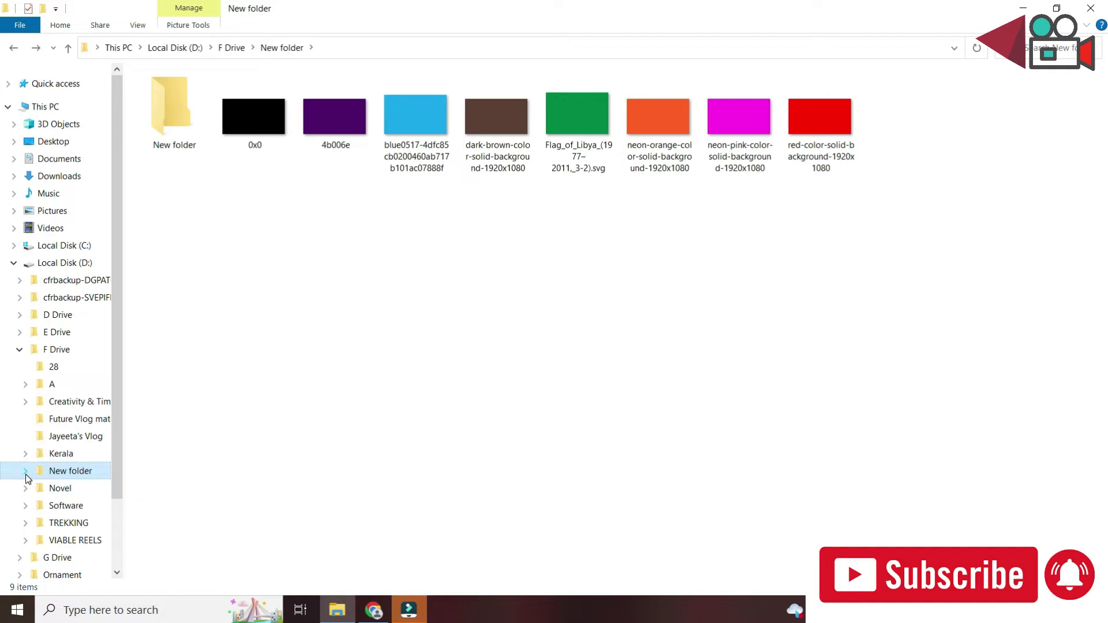
left_click(25, 472)
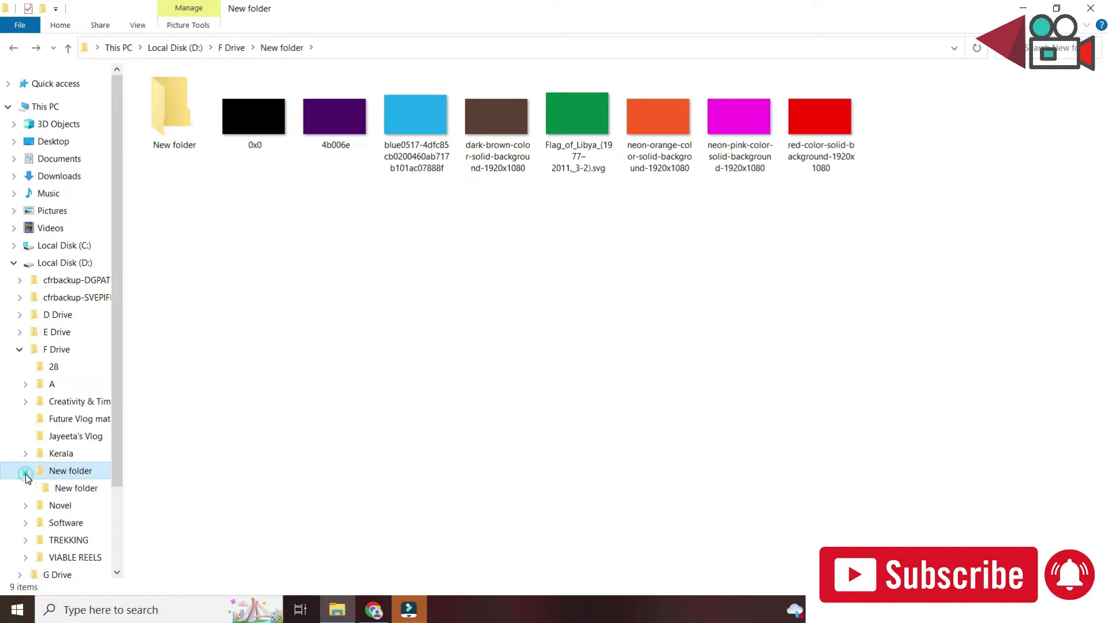
right_click(57, 492)
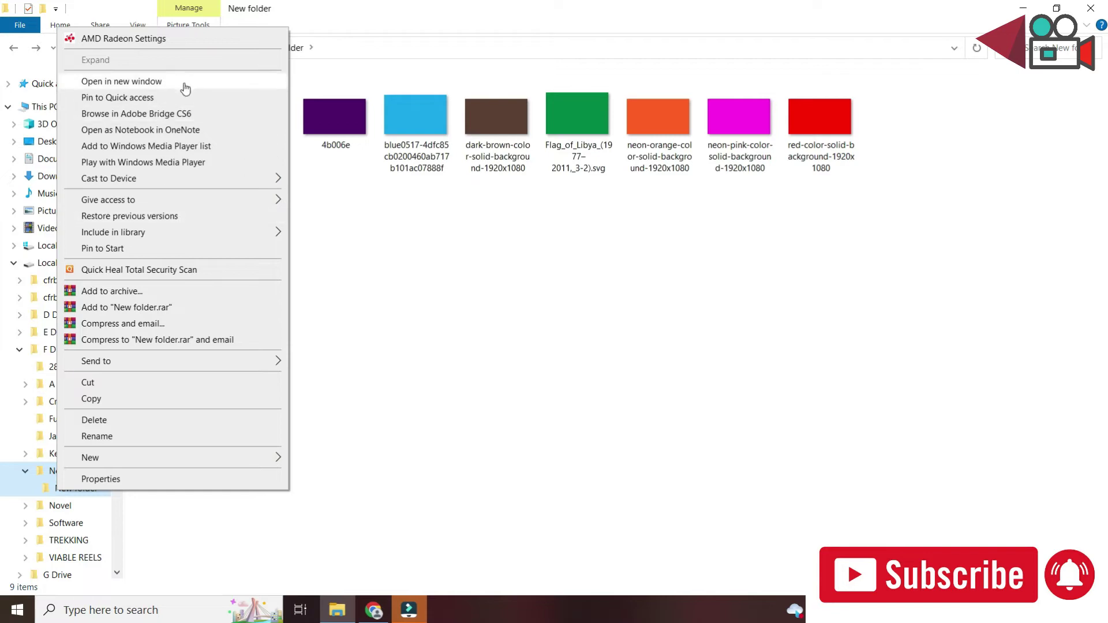
left_click(434, 283)
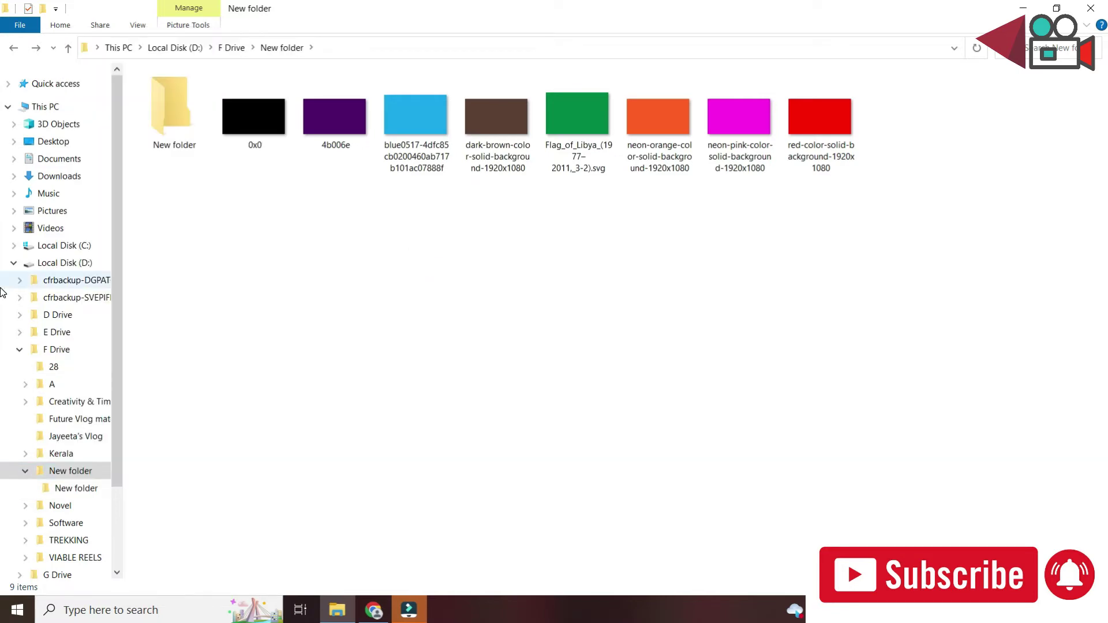
key("ctrl+n")
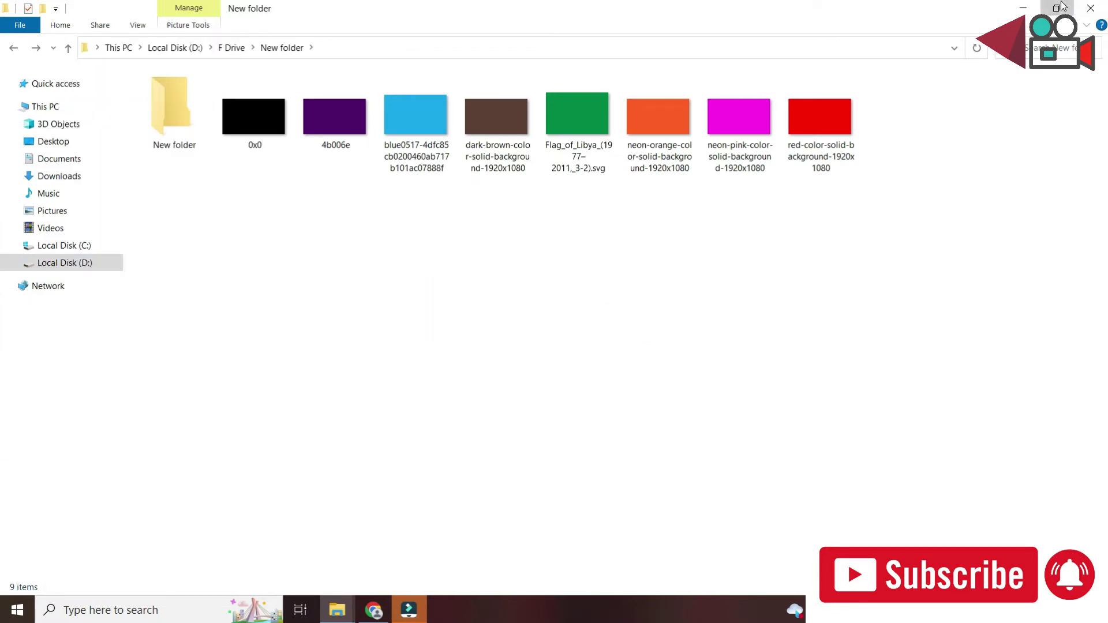
Step: Restore and re-maximize the Explorer window, then close one duplicate window with Alt+F4
left_click(1056, 8)
left_click(1054, 11)
left_click(1055, 10)
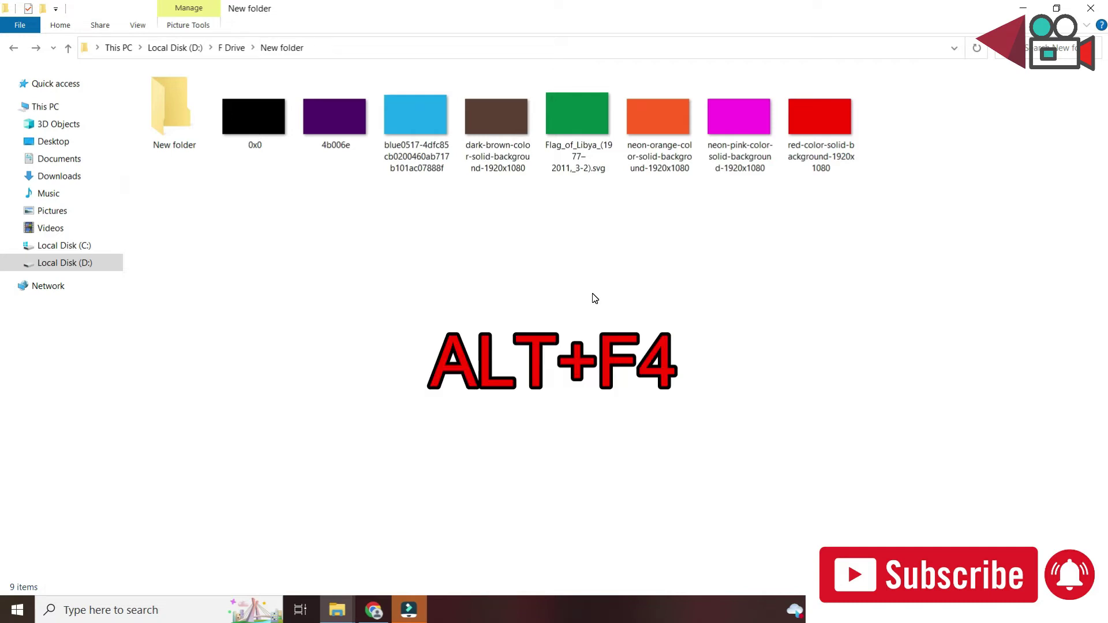
key("alt+F4")
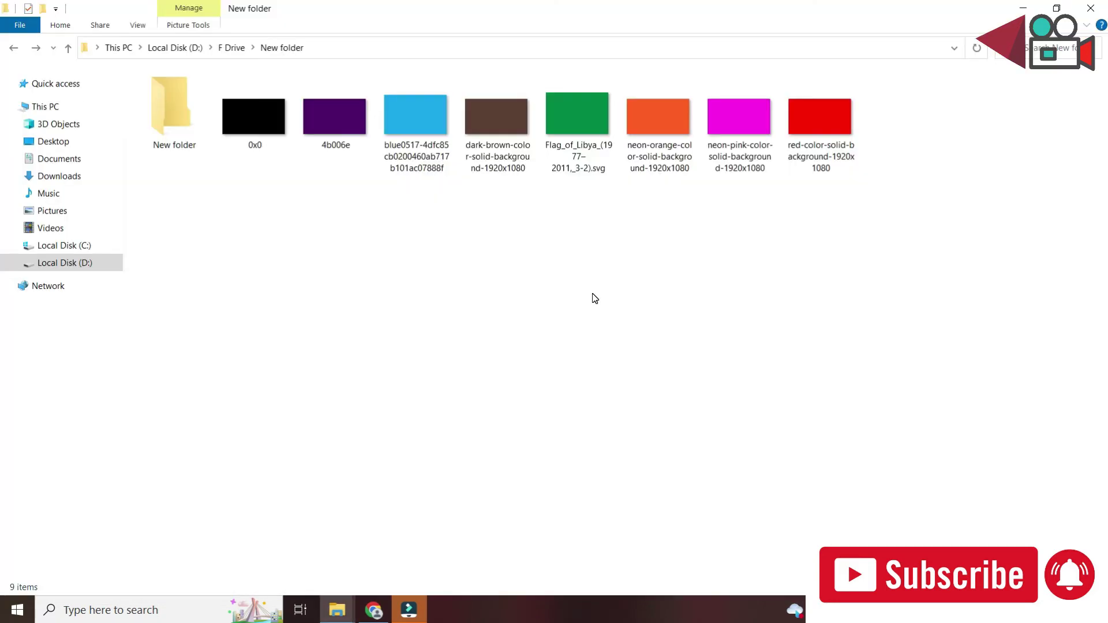
key("alt+d")
Step: Alt+Tab through the open windows to bring Wondershare Filmora to the front
key("alt+Tab")
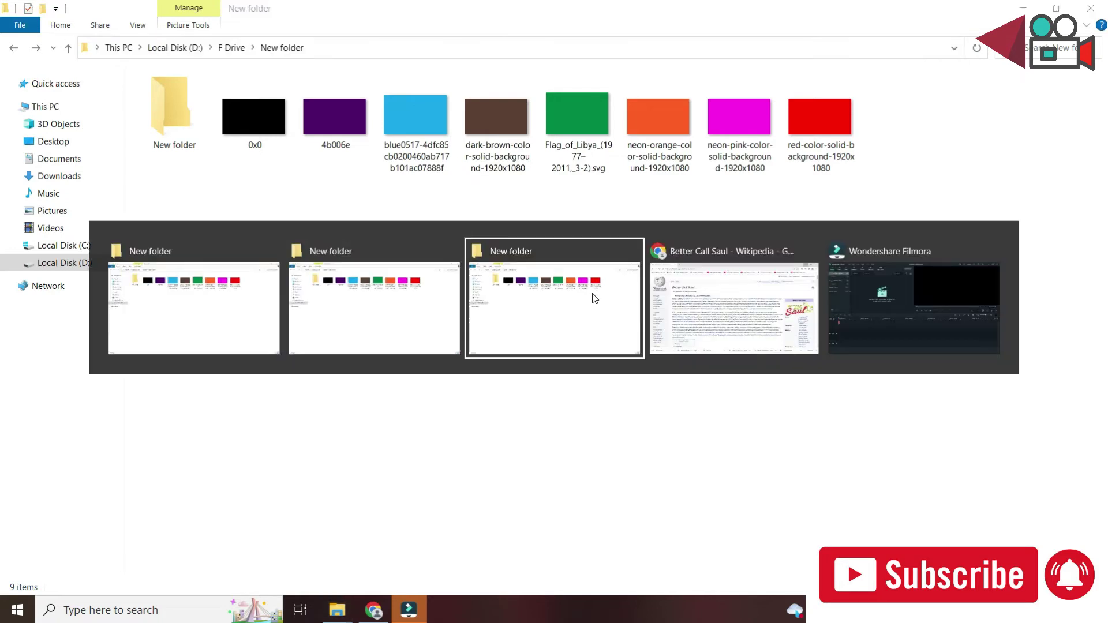
key("alt+Tab")
key("alt+Tab")
key("alt+Tab")
key("alt+Tab")
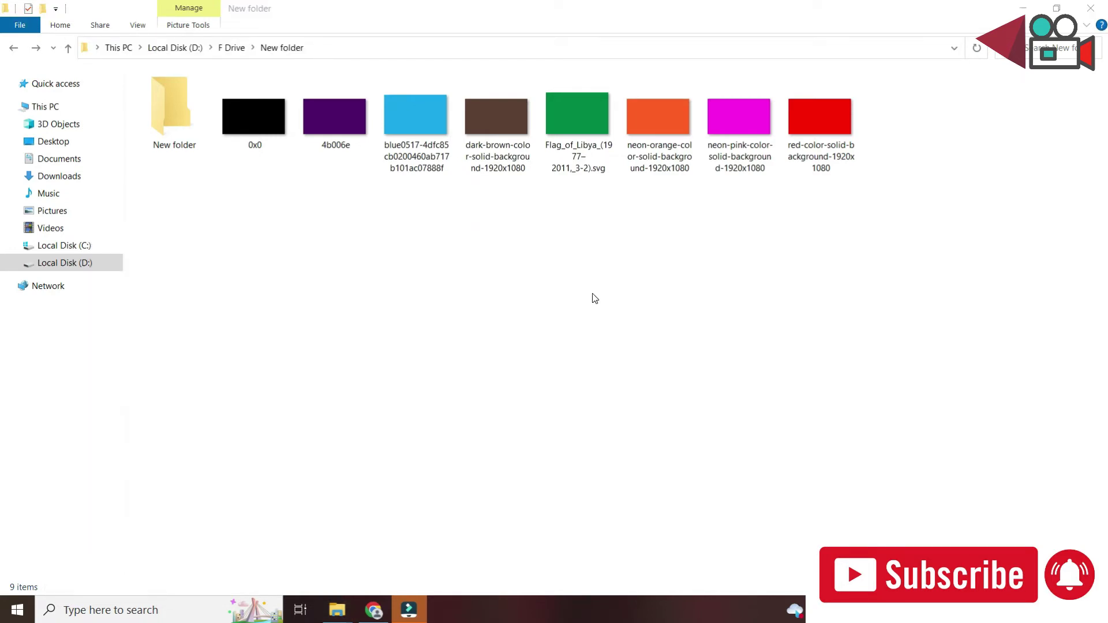
key("alt+Tab")
key("alt+Tab")
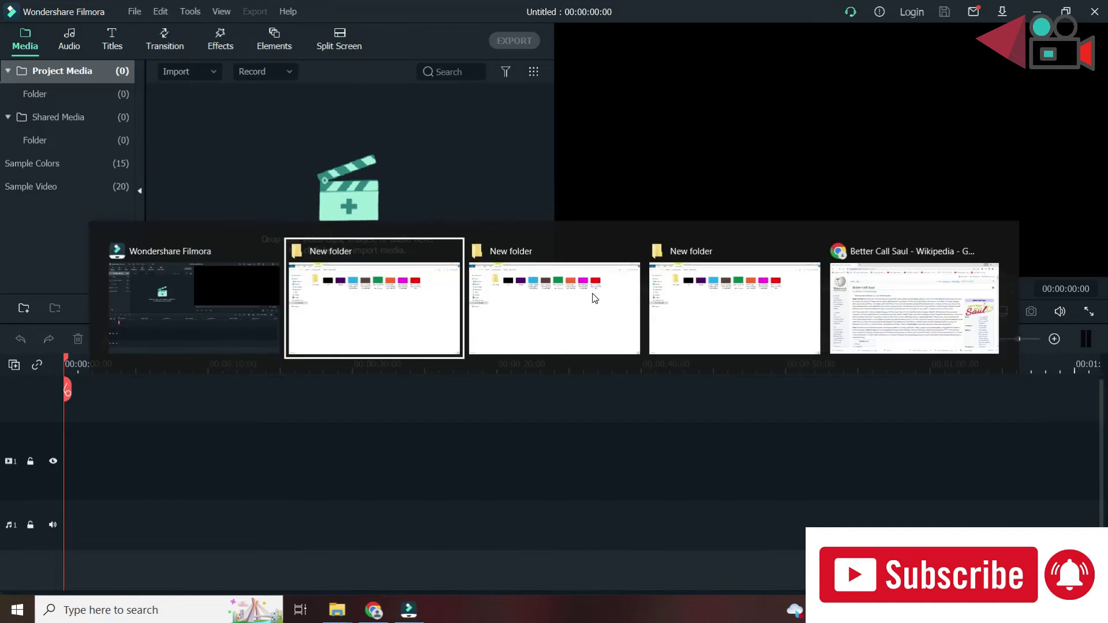
Step: Show the desktop with Win+D, then permanently delete the New folder subfolder with Shift+Delete
key("Right")
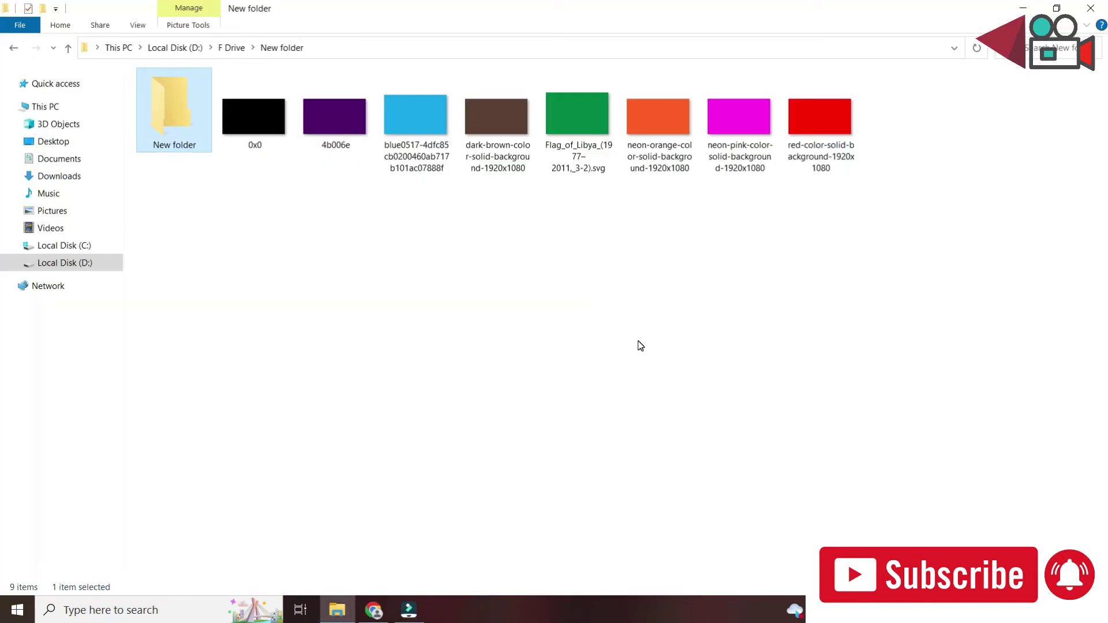
key("super+d")
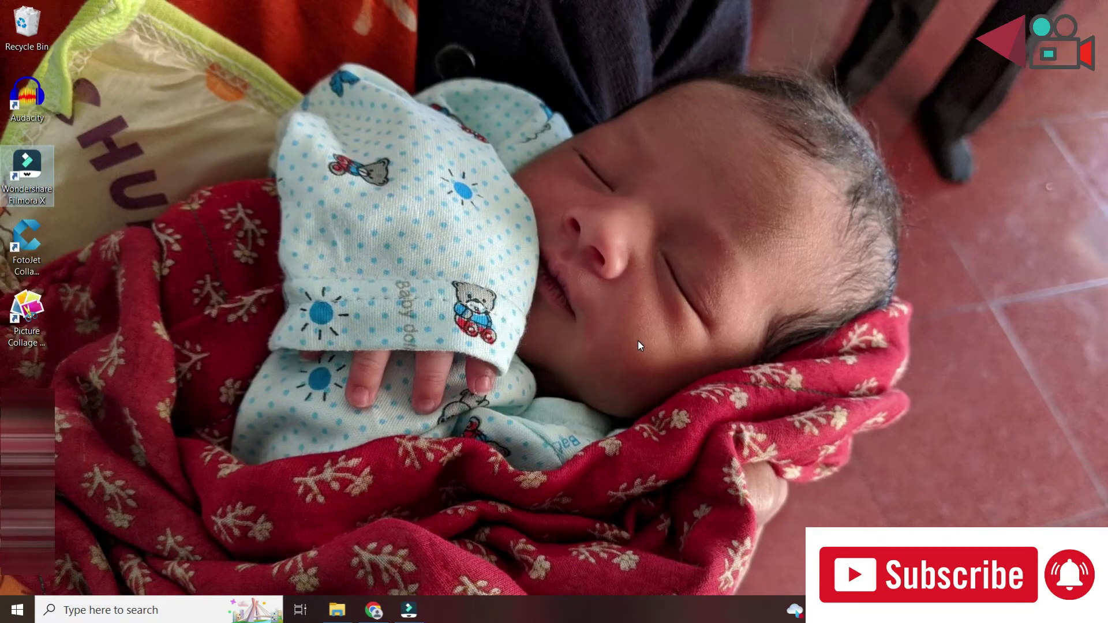
right_click(32, 27)
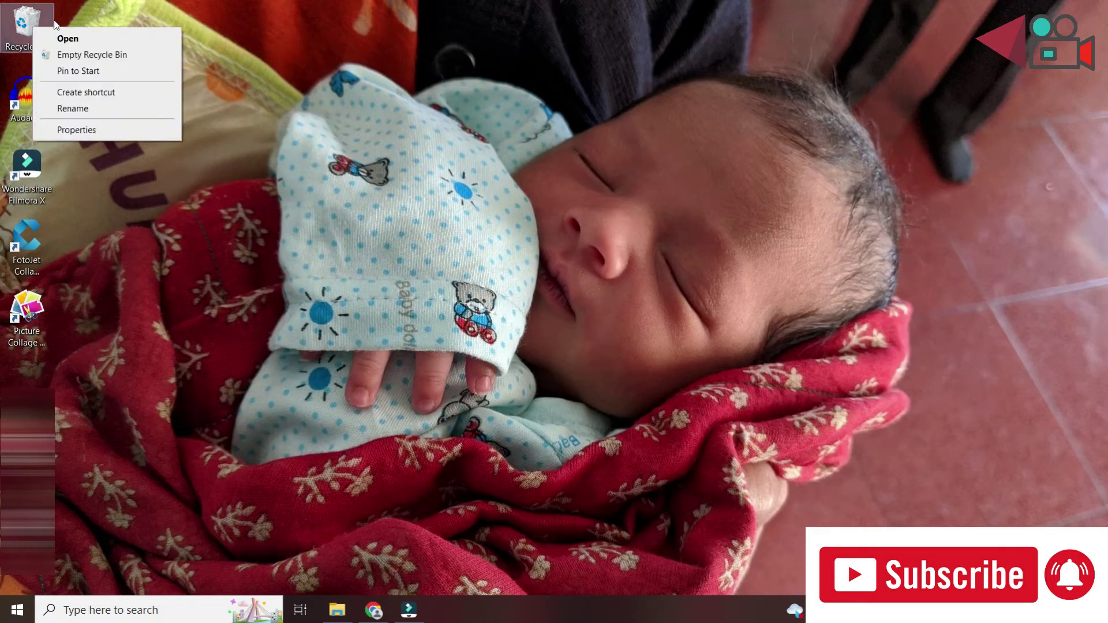
left_click(511, 16)
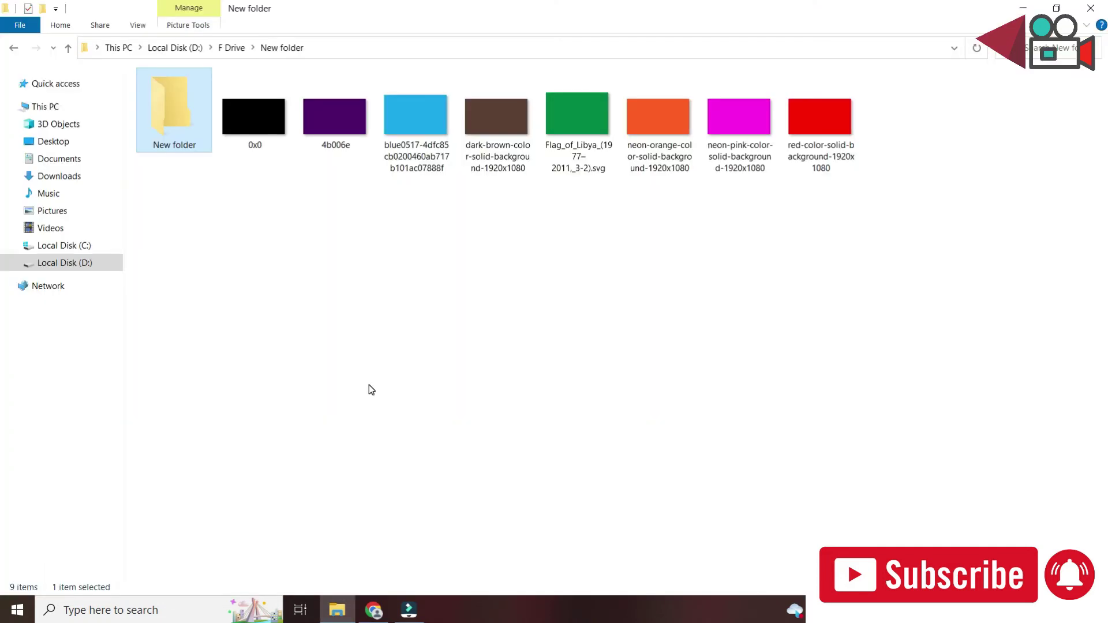
key("shift+Delete")
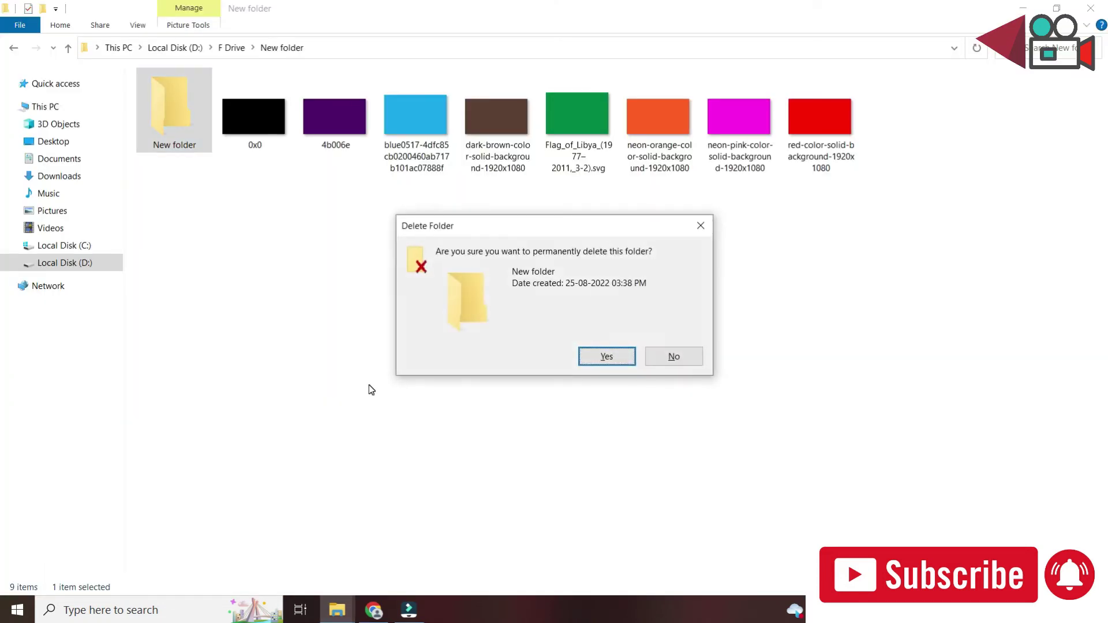
key("Return")
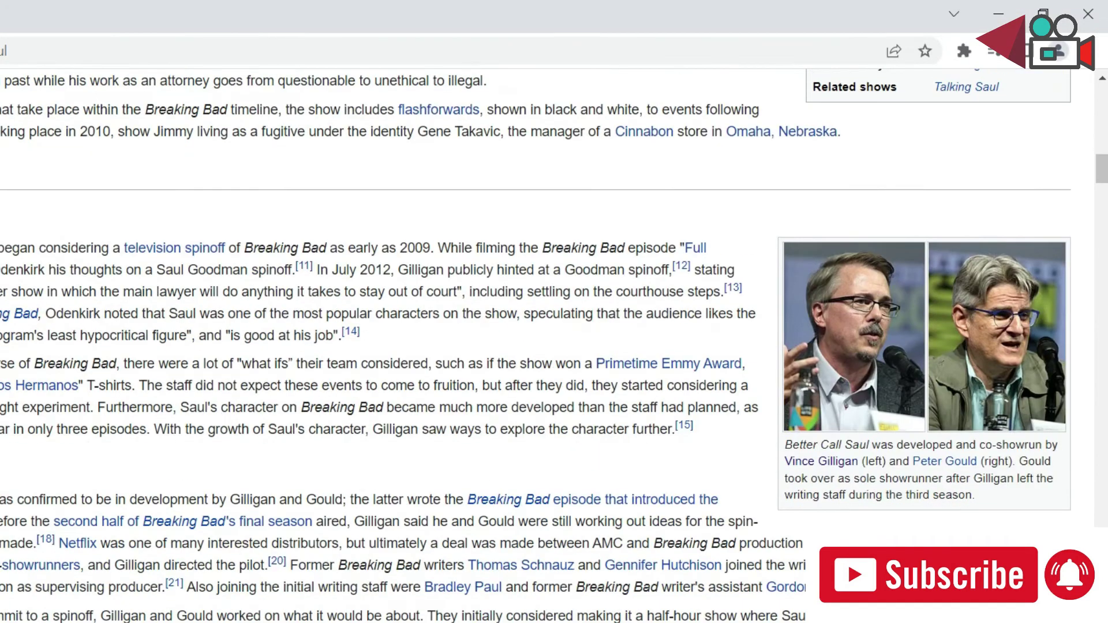
Step: Search the Better Call Saul article for 'walter' and step through the matches
scroll(494, 155, "up", 15)
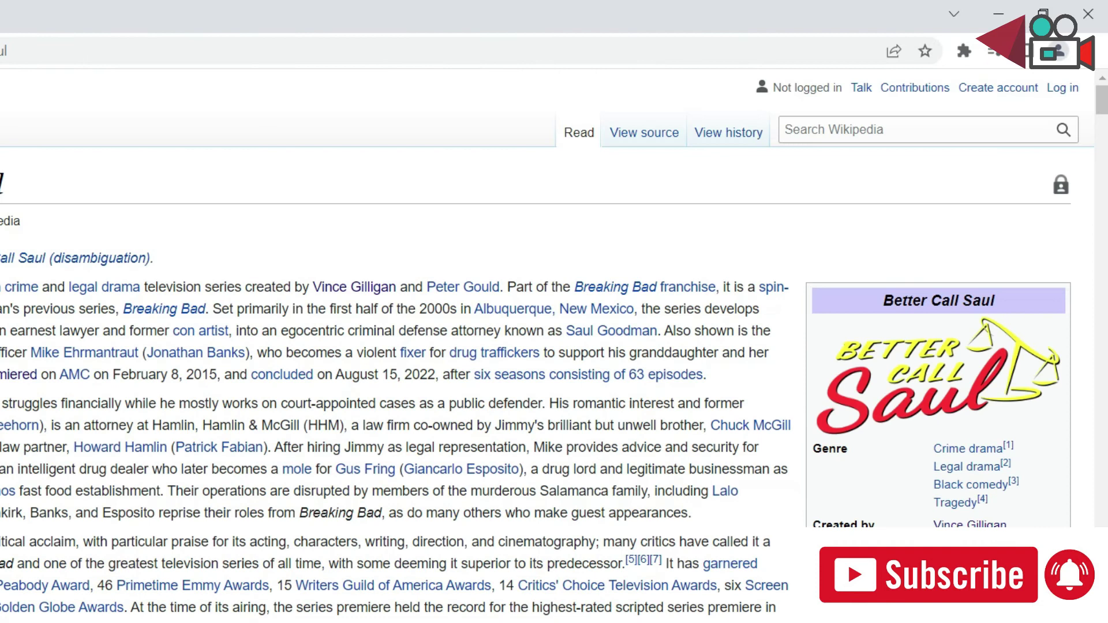
key("ctrl+g")
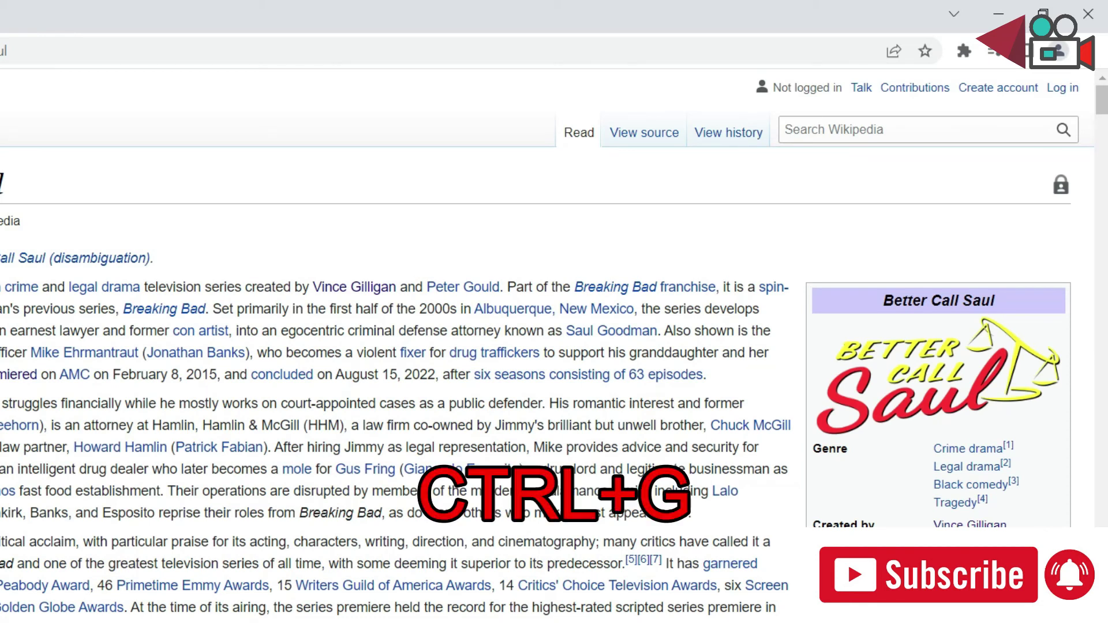
type("w")
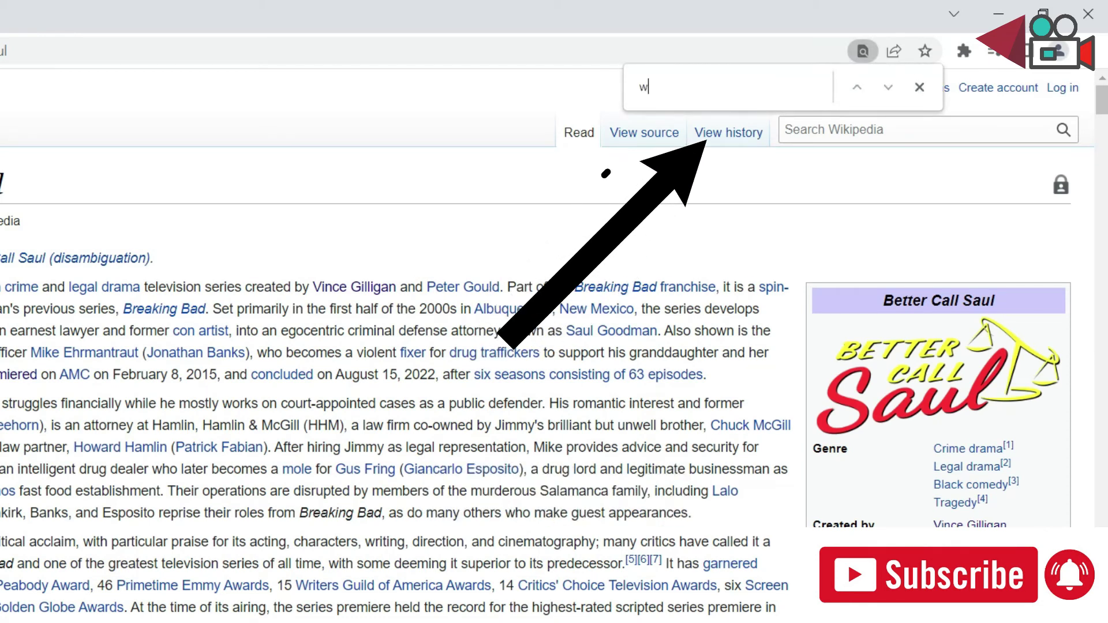
type("alter")
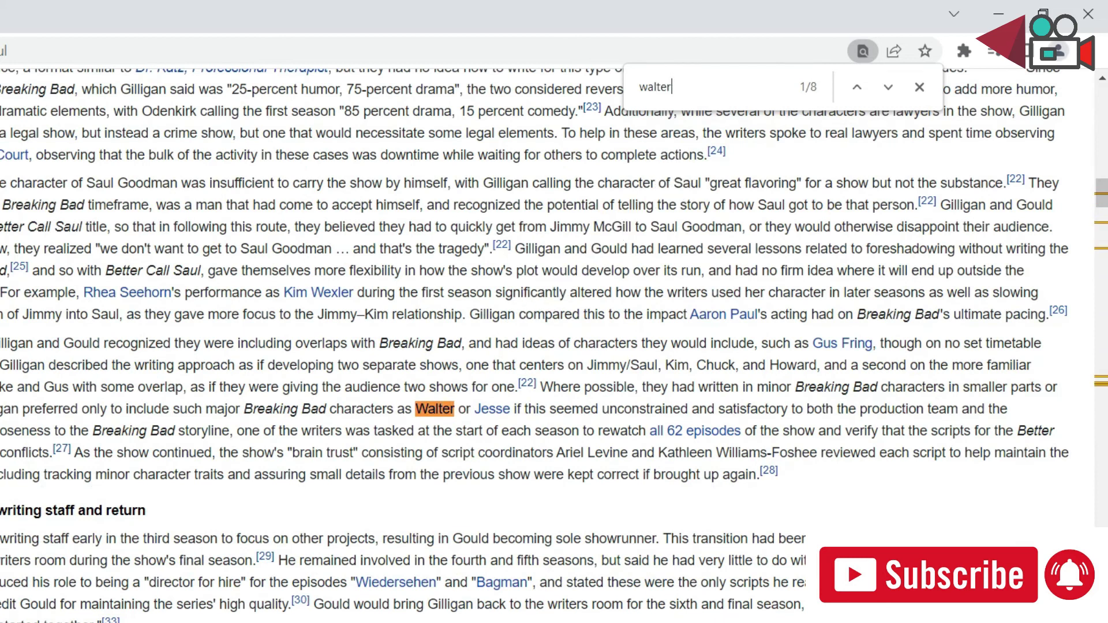
key("Tab")
key("Tab")
key("Return")
key("Return")
key("Return")
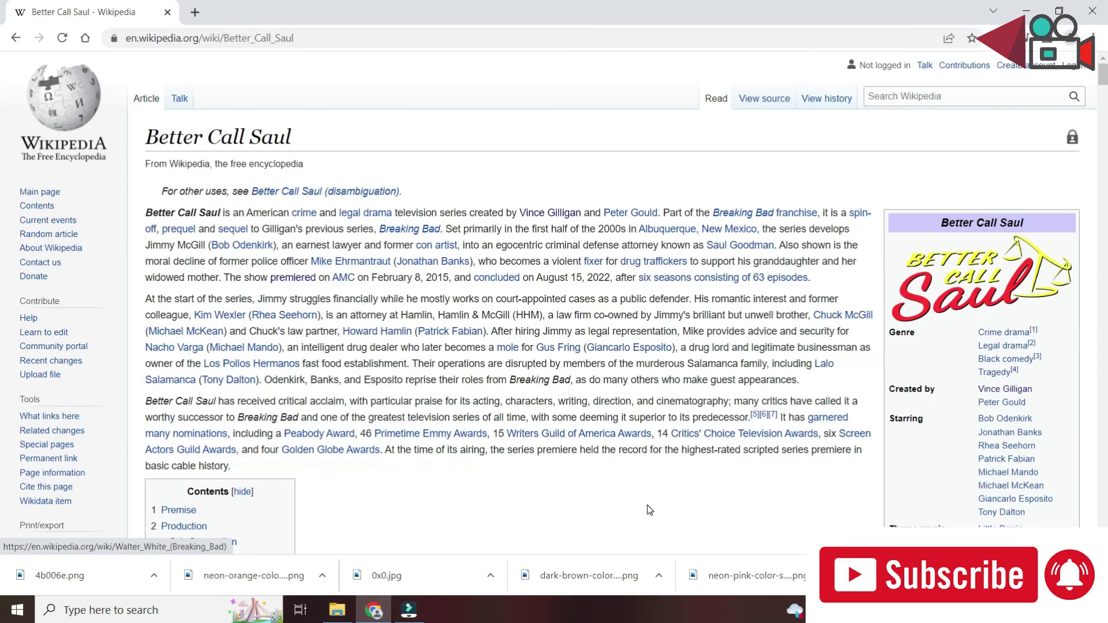
Step: Capture the full screen with PrtSc, paste it into a new Paint canvas, and return to Chrome
key("Print")
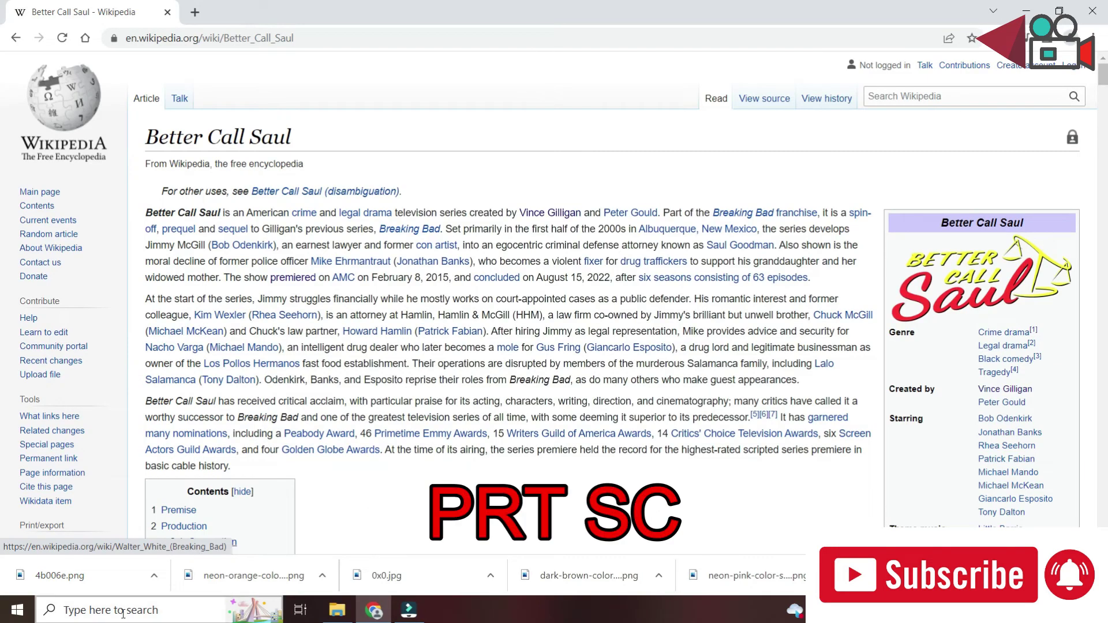
left_click(117, 620)
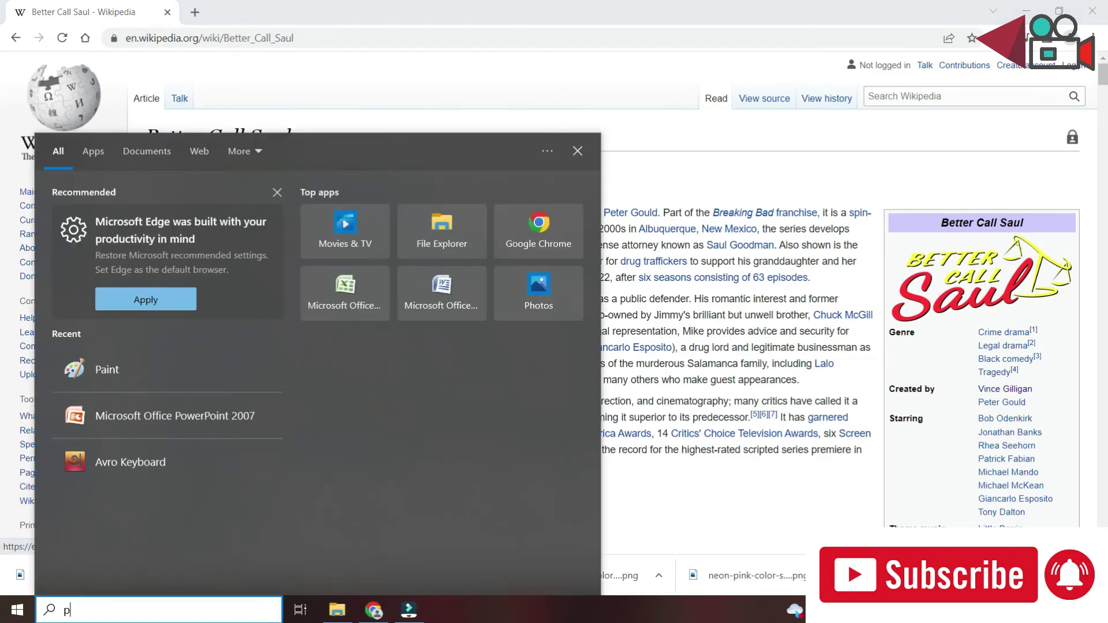
type("pa")
key("Return")
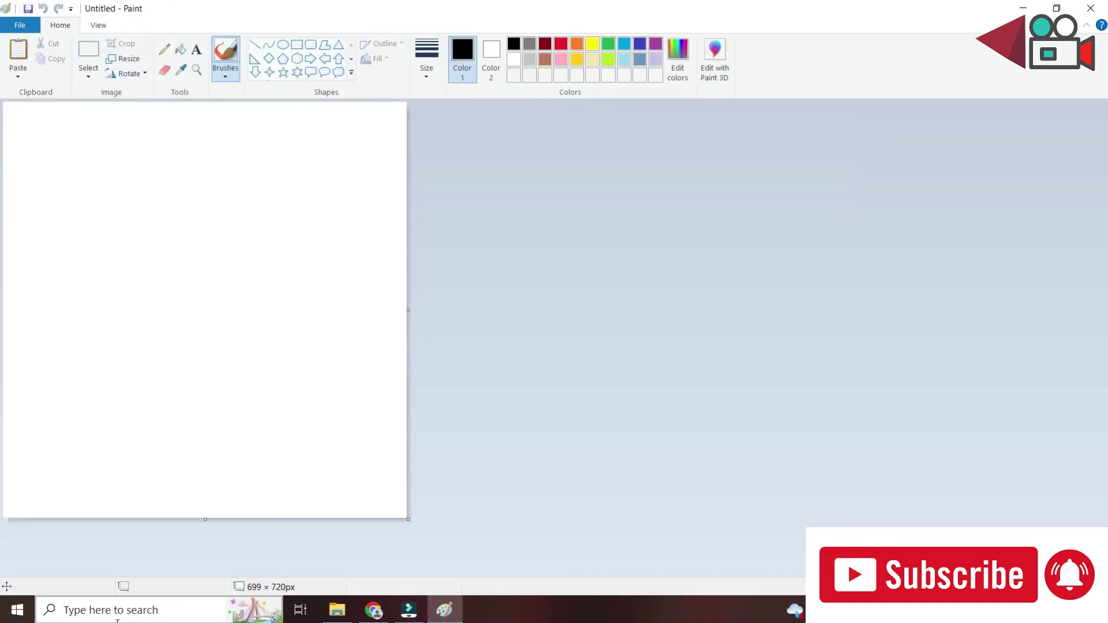
key("ctrl+v")
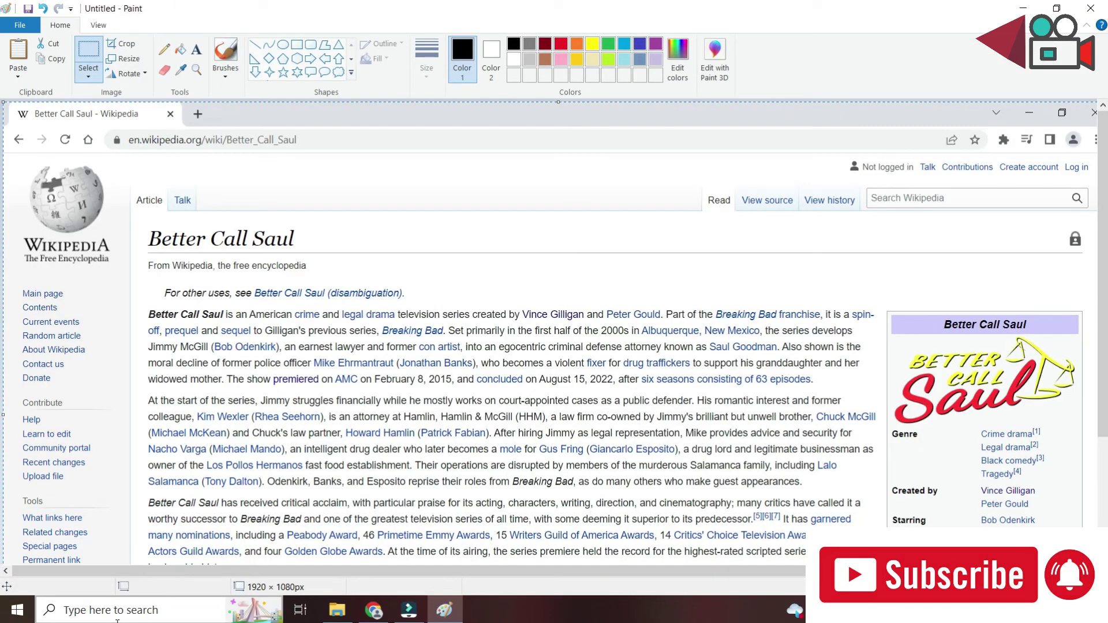
left_click(375, 611)
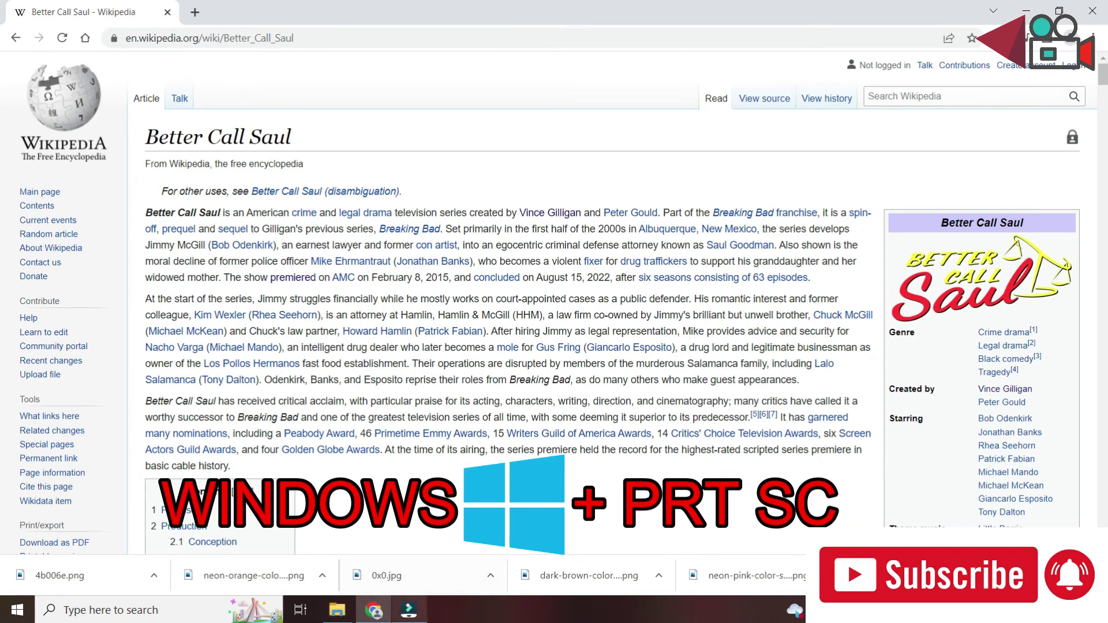
Step: Open Pictures > Screenshots in File Explorer to find Screenshot (3)
left_click(337, 609)
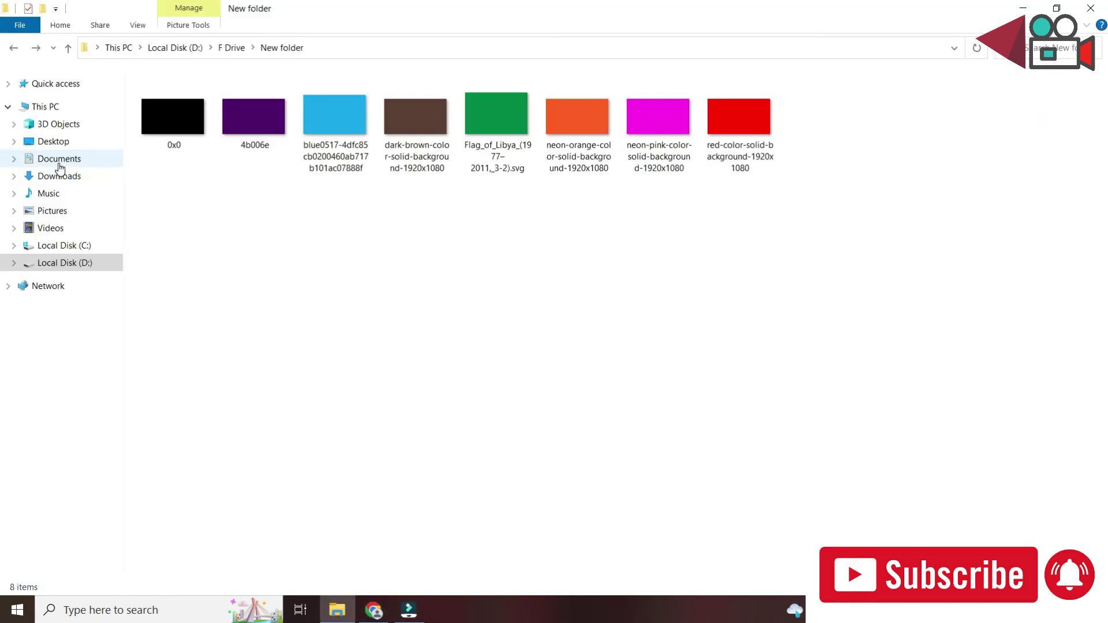
left_click(60, 211)
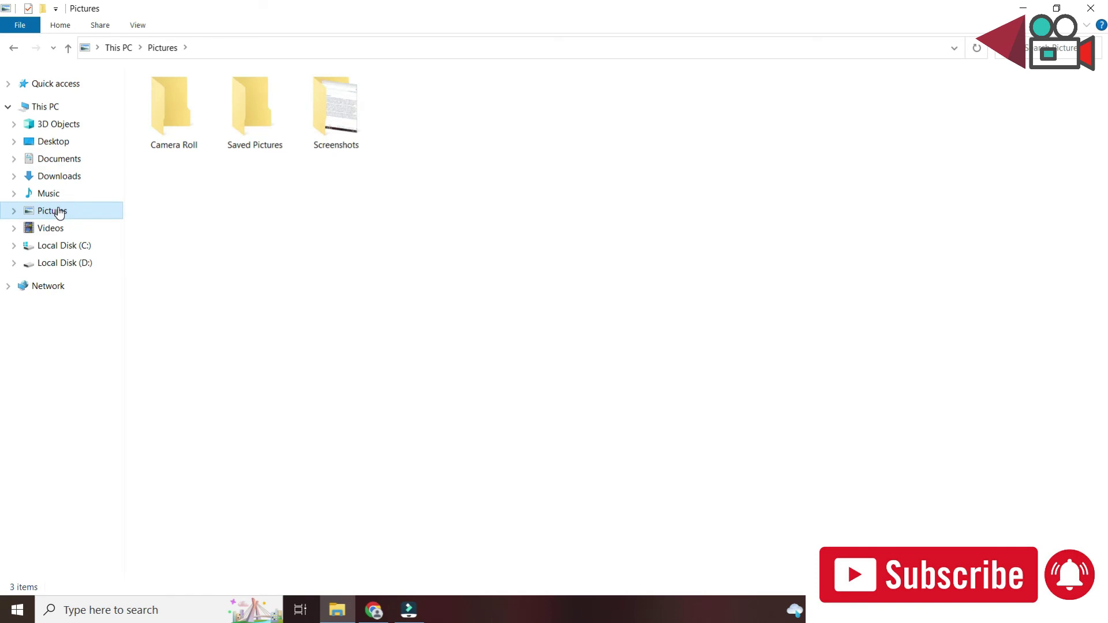
double_click(336, 120)
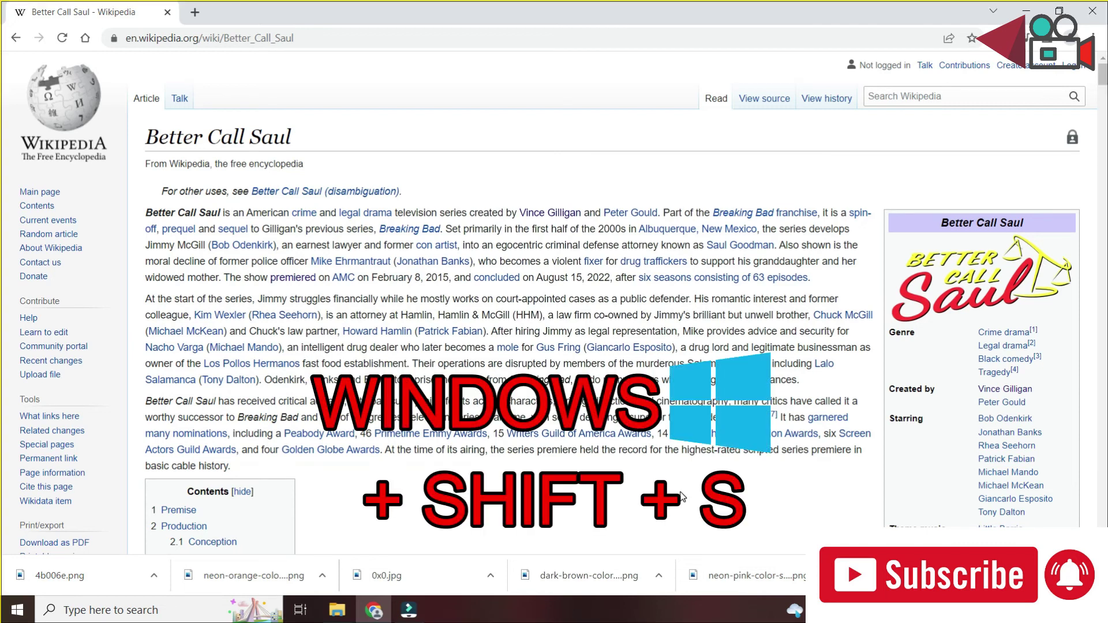
Step: Snip the article's body text with Win+Shift+S and paste the snip into Paint
key("super+shift+s")
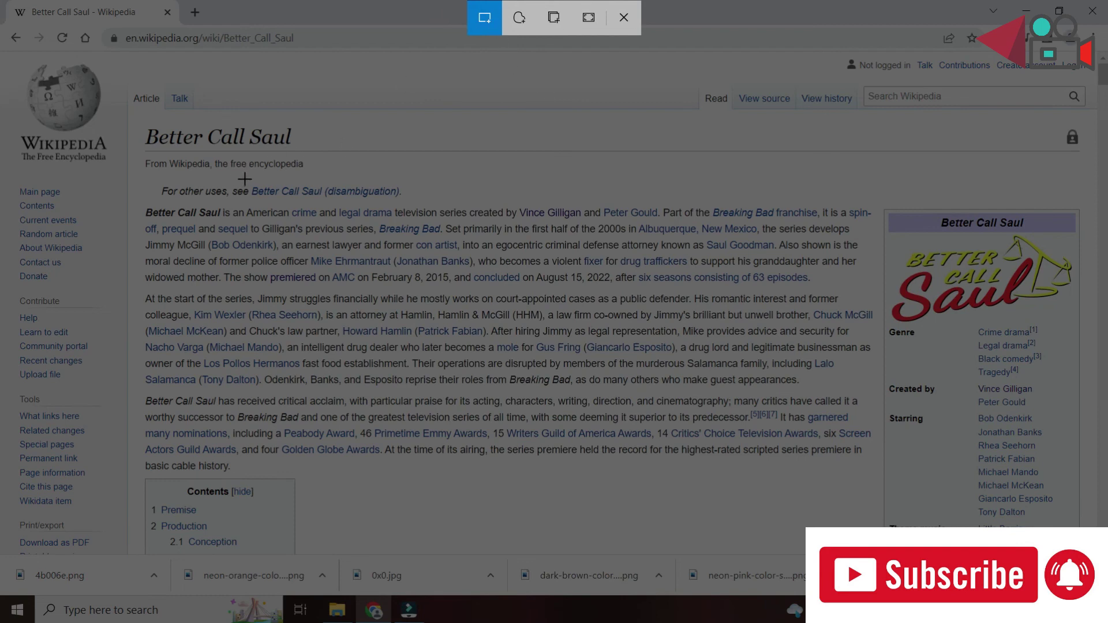
left_click_drag(252, 202, 867, 502)
left_click(163, 612)
type("paint")
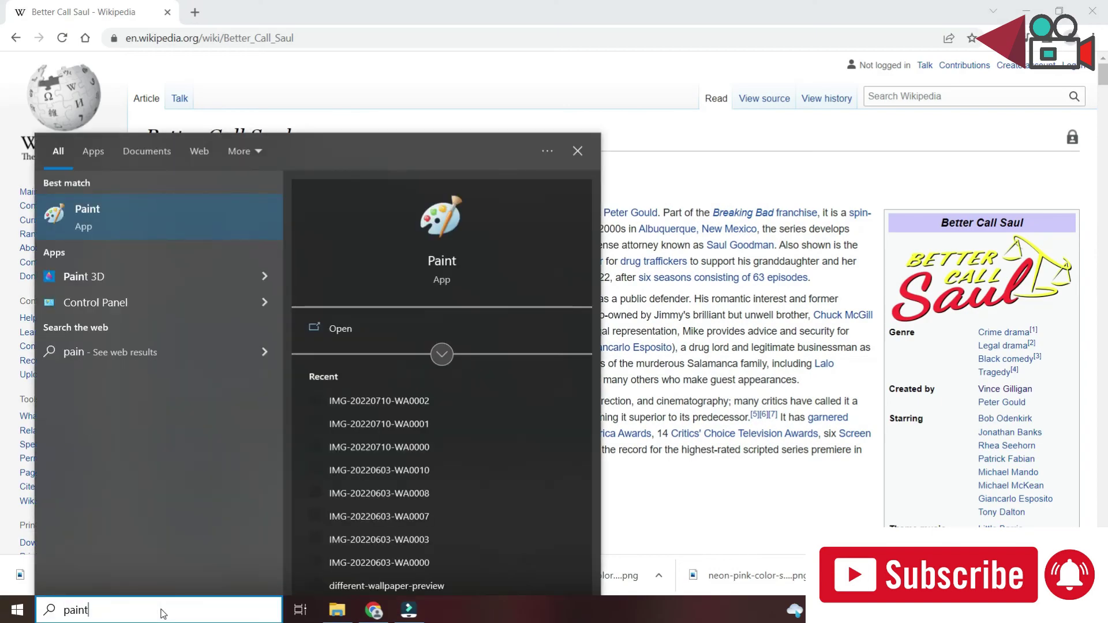
key("Return")
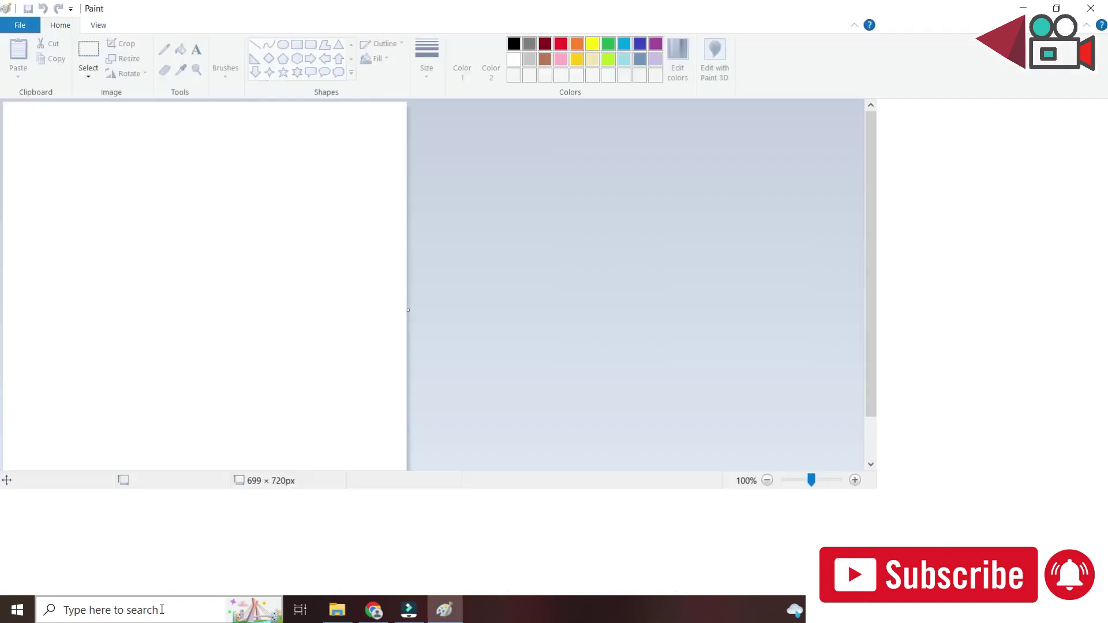
key("ctrl+v")
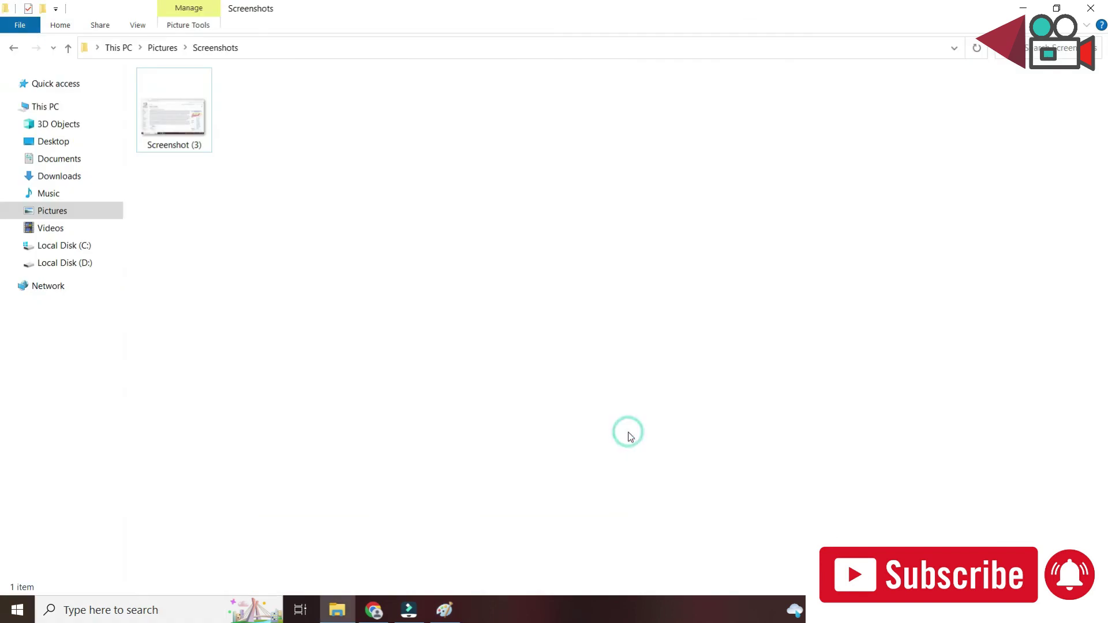
Step: Select Screenshot (3) in the Pictures > Screenshots folder
left_click(176, 113)
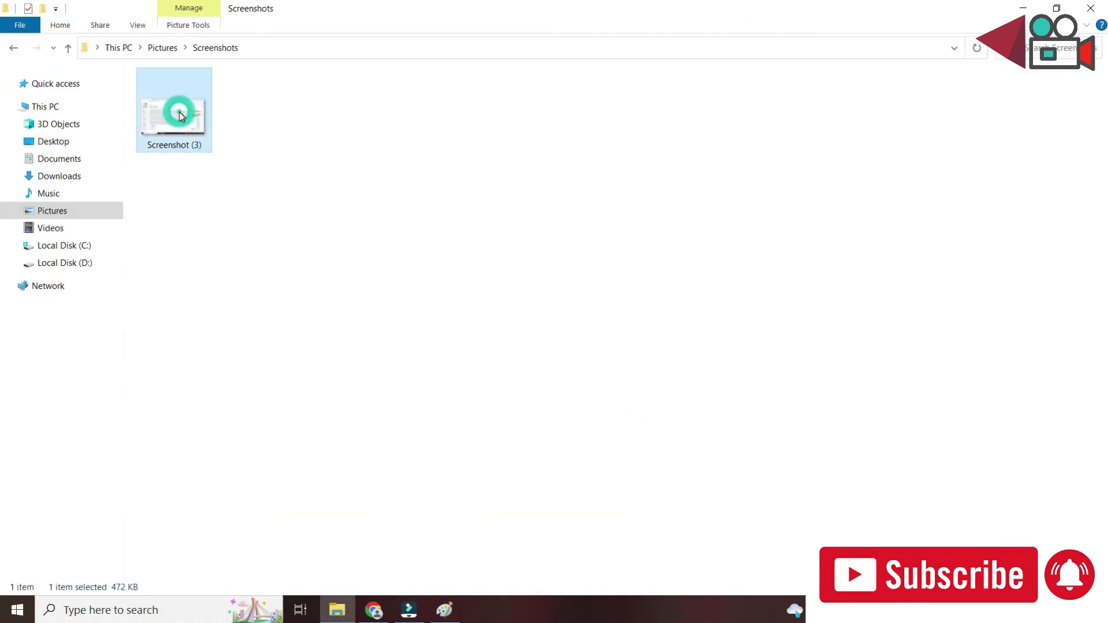